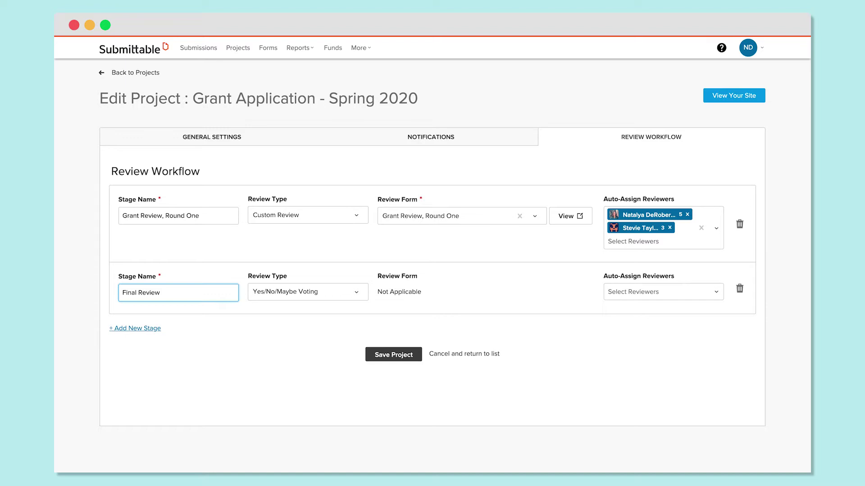
Auto-assign the Board of Directors group as reviewers for the Final Review stage.
click(663, 292)
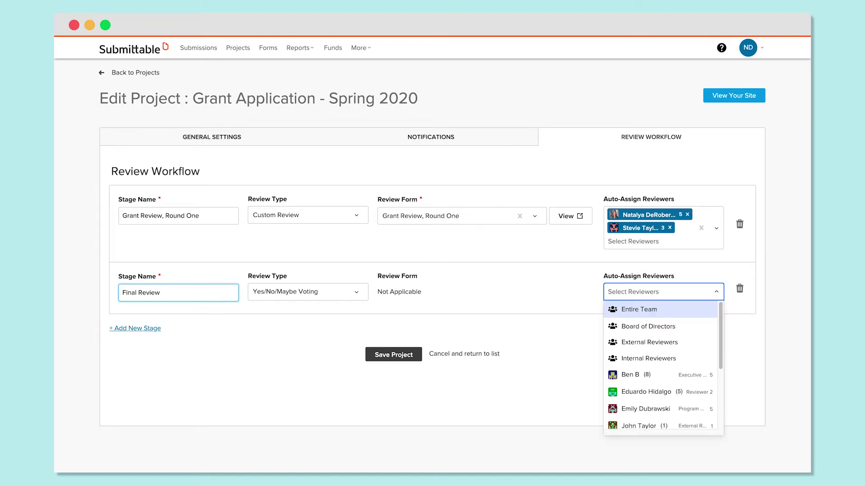
click(688, 328)
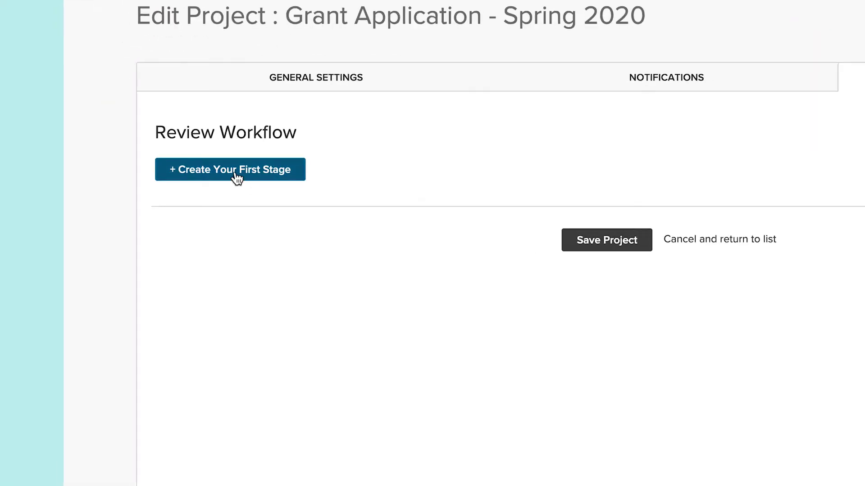
Create the first review stage, name it "Grant Review, Round One" and open its review type choices.
click(236, 178)
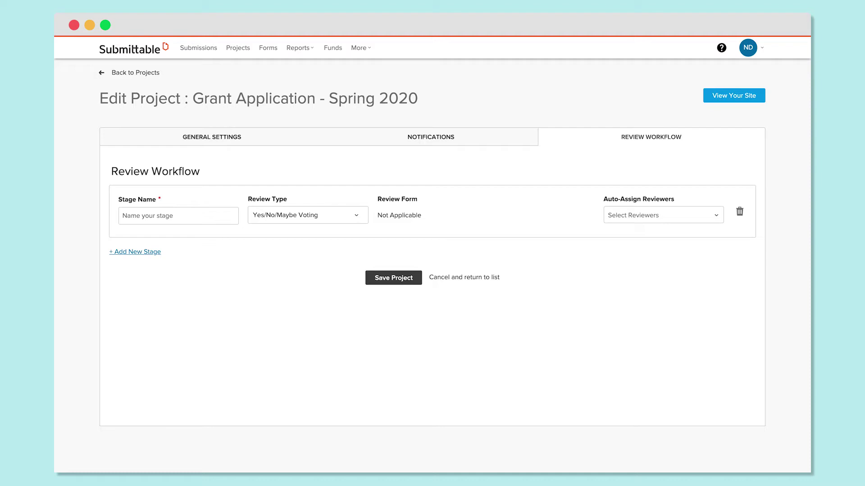
click(178, 216)
text(Grant Review, Round One)
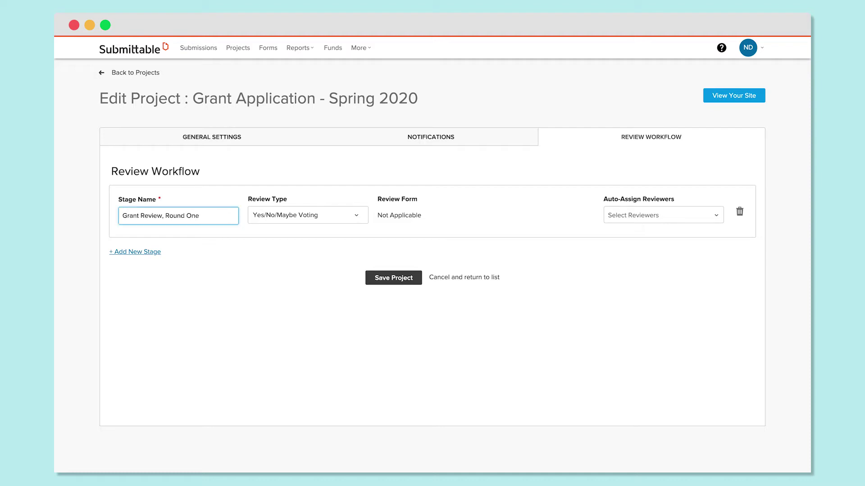
click(252, 216)
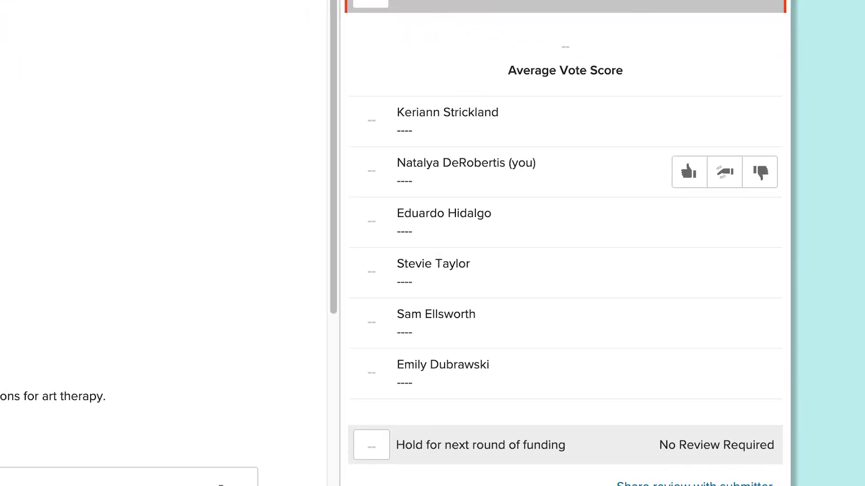
Try a yes vote and a no vote on the submission, and settle on maybe.
click(689, 171)
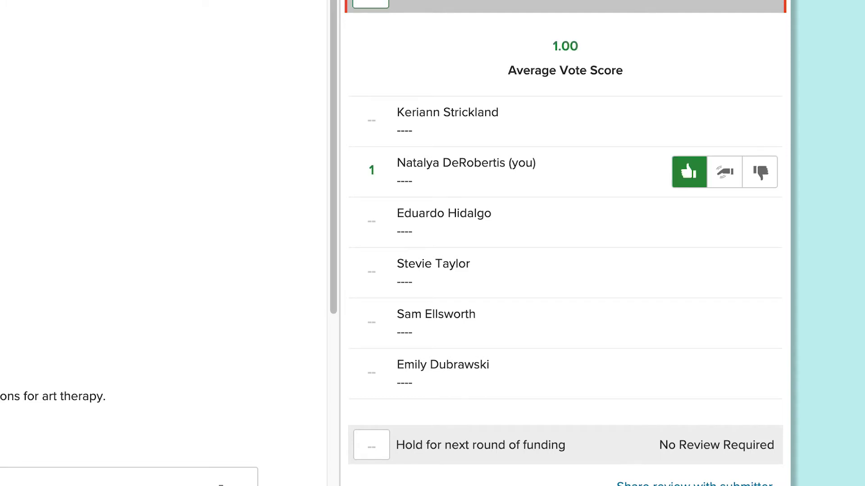
click(759, 172)
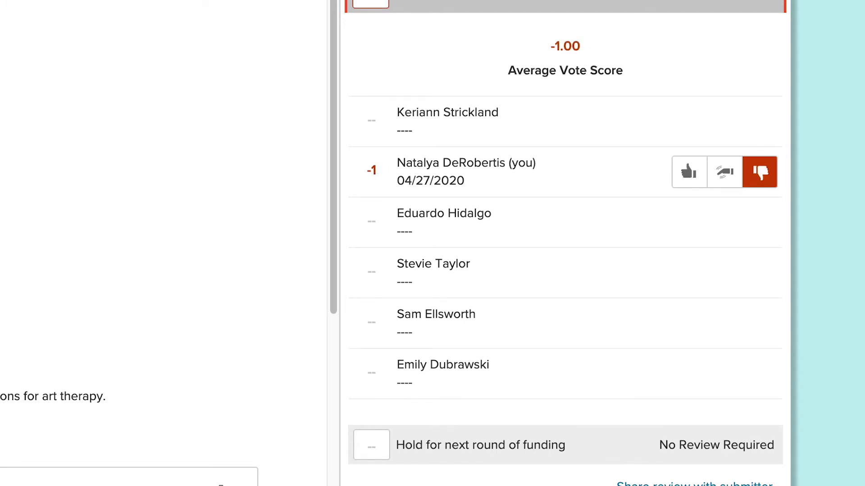
click(724, 172)
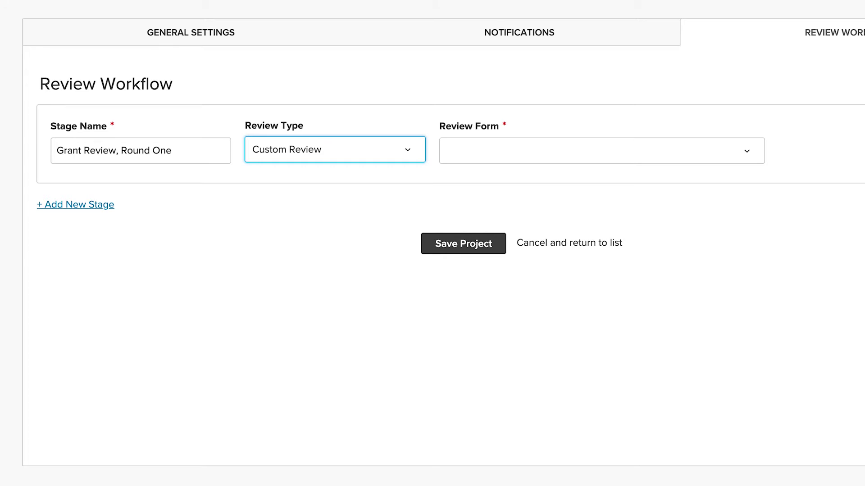
Start a new review form for the custom review stage and name it "Grant Review, Round One".
click(601, 150)
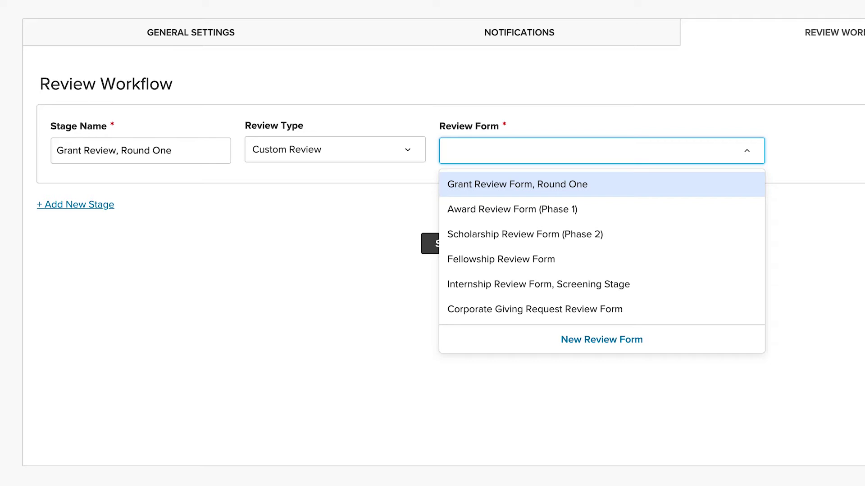
click(600, 340)
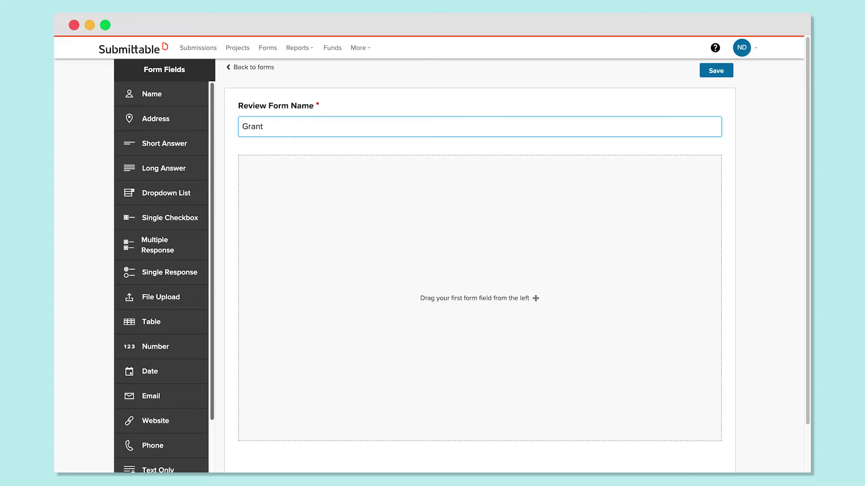
text(Review, Round One)
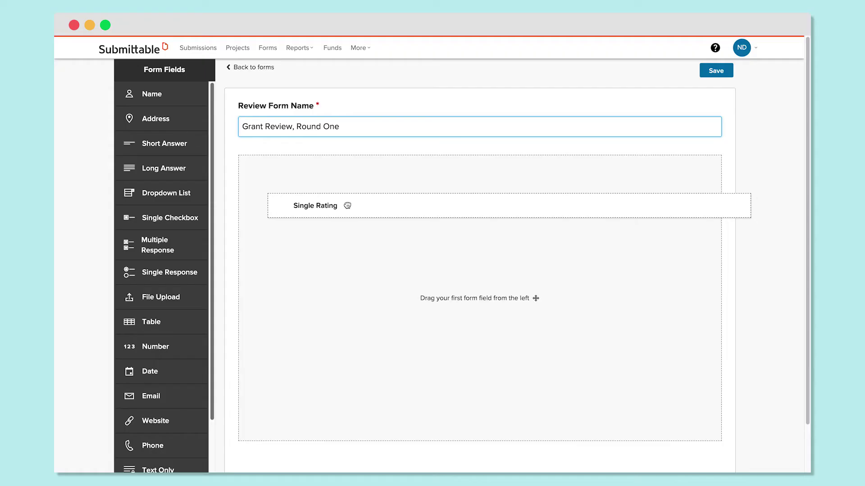
Add a Single Rating field asking "Please rate the overall strength of the application." with options Outstanding, Above average, Average, Below average and Poor.
drag(342, 203, 345, 202)
text(Please rate the overall strength of the application.)
click(377, 238)
text(Outstanding)
text(Above average)
text(Average)
click(276, 299)
text(Below average)
click(276, 320)
text(Poor)
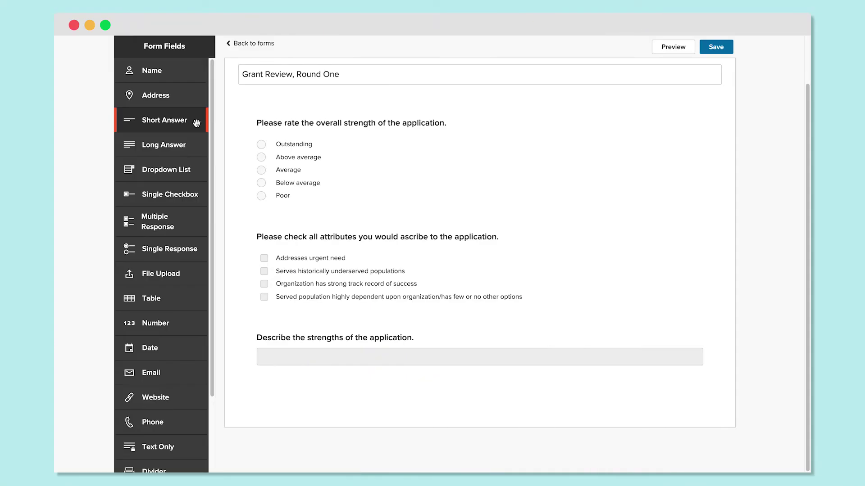
Add a Short Answer field to the review form below the question about the application's strengths.
drag(171, 118, 353, 431)
drag(353, 430, 353, 428)
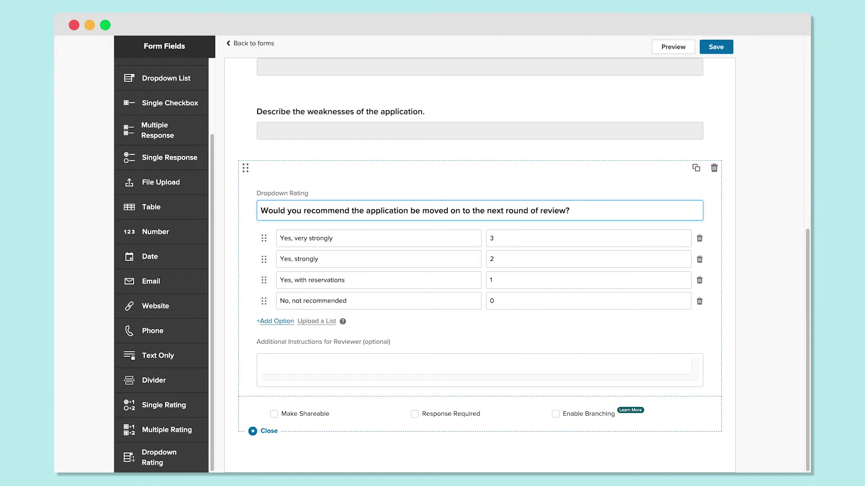
Make the next-round recommendation dropdown rating require a response and enable branching for it.
click(414, 414)
click(556, 414)
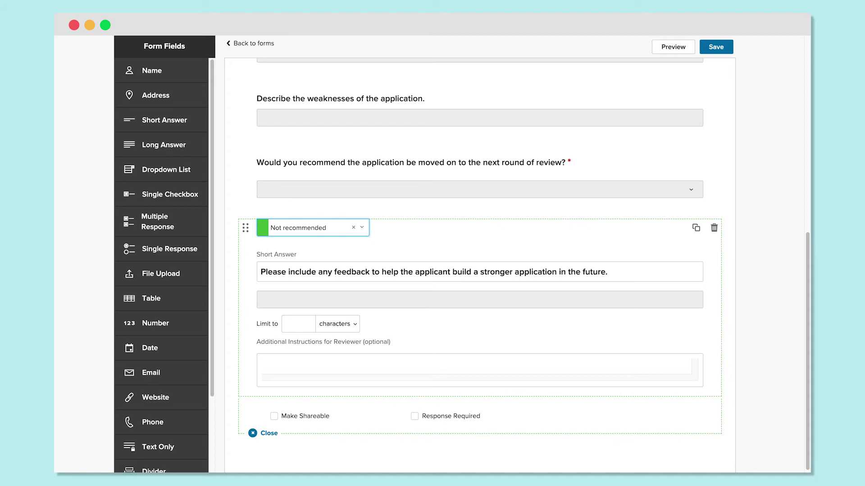
Make the applicant feedback question shareable, close its settings and save the review form.
click(274, 416)
click(268, 433)
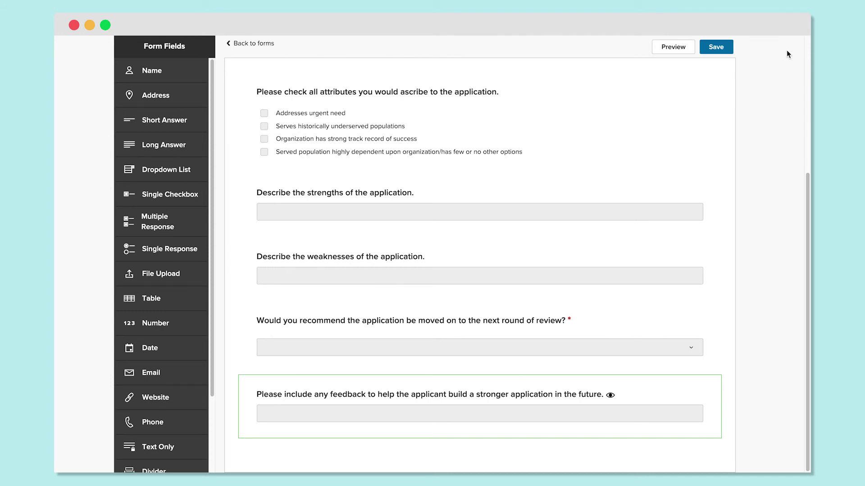
click(719, 47)
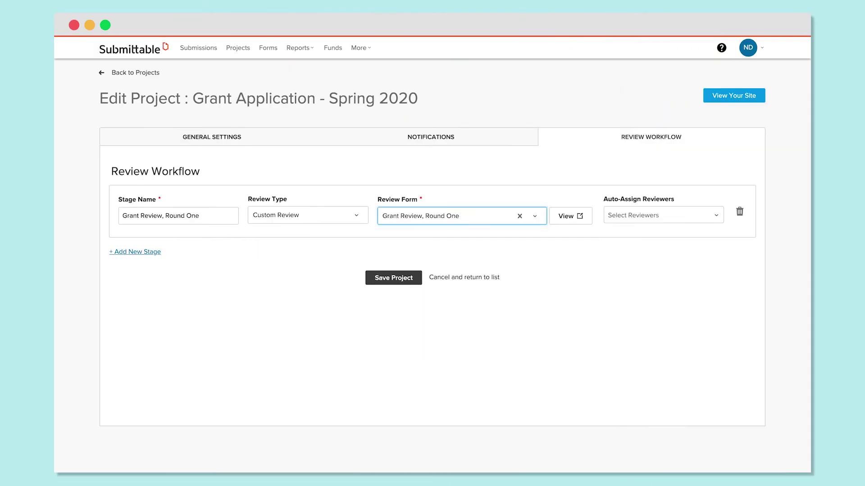
Auto-assign the Internal Reviewers group to the "Grant Review, Round One" stage.
click(662, 215)
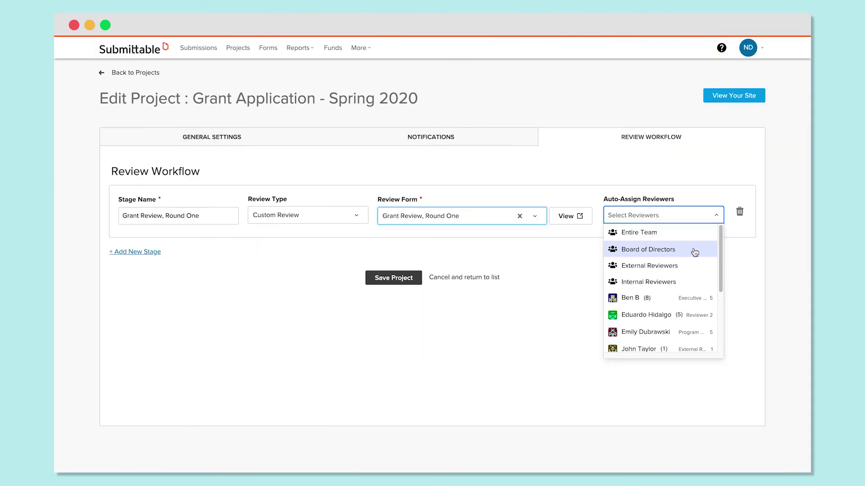
click(700, 282)
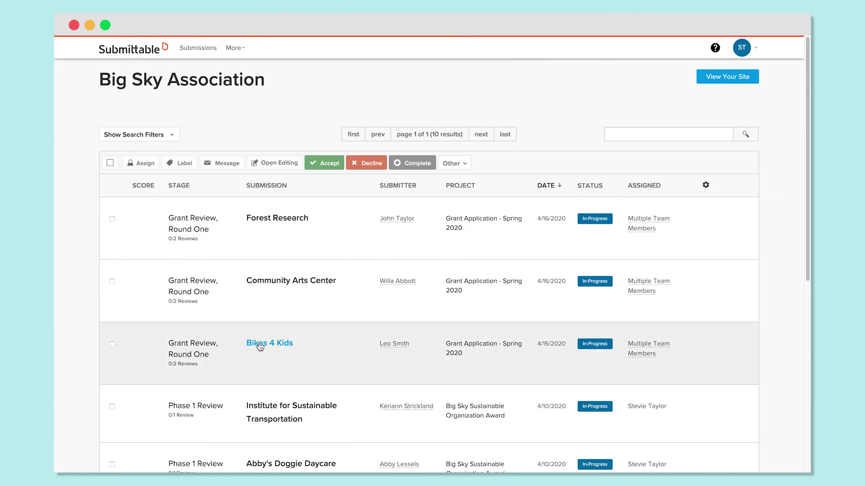
Open the Bikes 4 Kids submission, rate it Above average and check the underserved populations, strong track record and highly dependent population attributes.
click(259, 345)
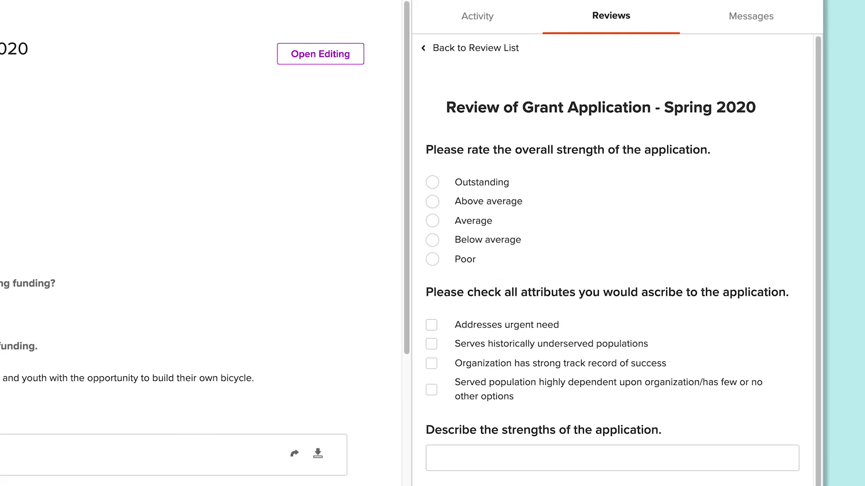
click(432, 201)
click(431, 344)
click(431, 364)
click(431, 390)
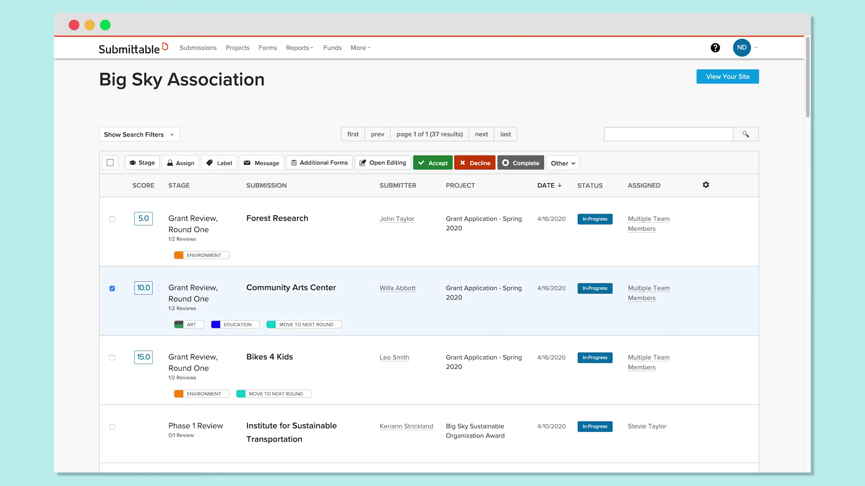
Move the Community Arts Center and Bikes 4 Kids submissions to the Final Review stage.
click(112, 358)
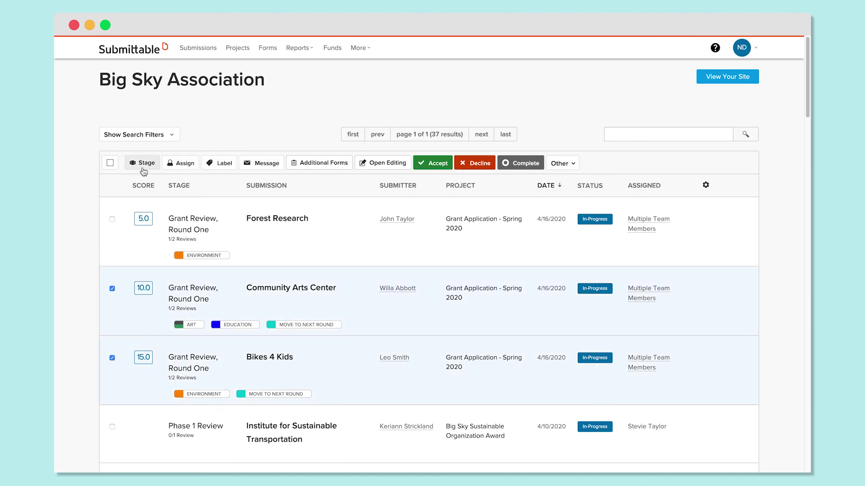
click(143, 167)
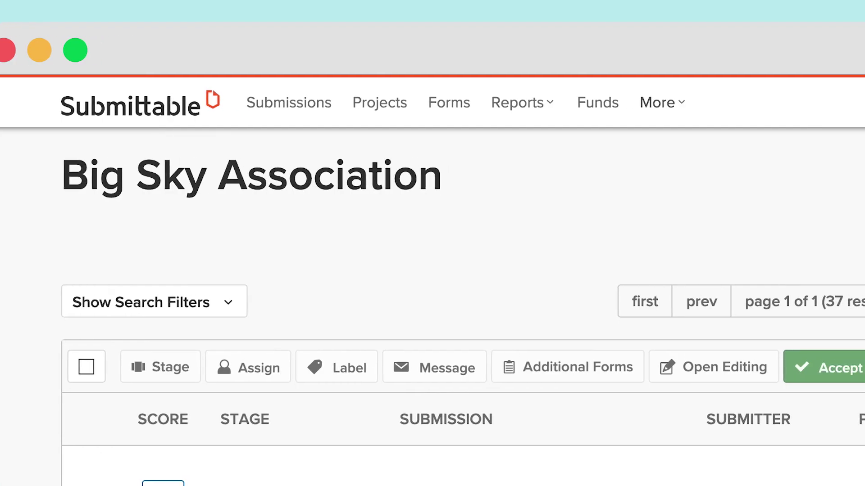
click(541, 102)
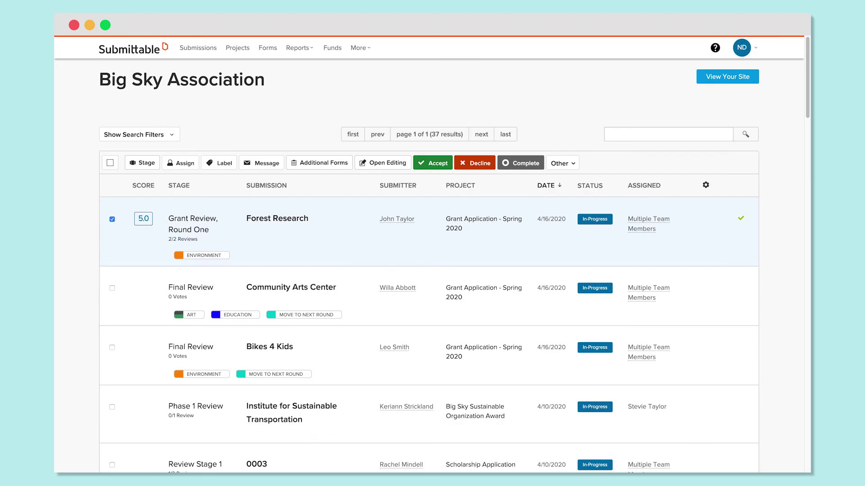
Open the other available actions for the selected Forest Research submission.
click(562, 163)
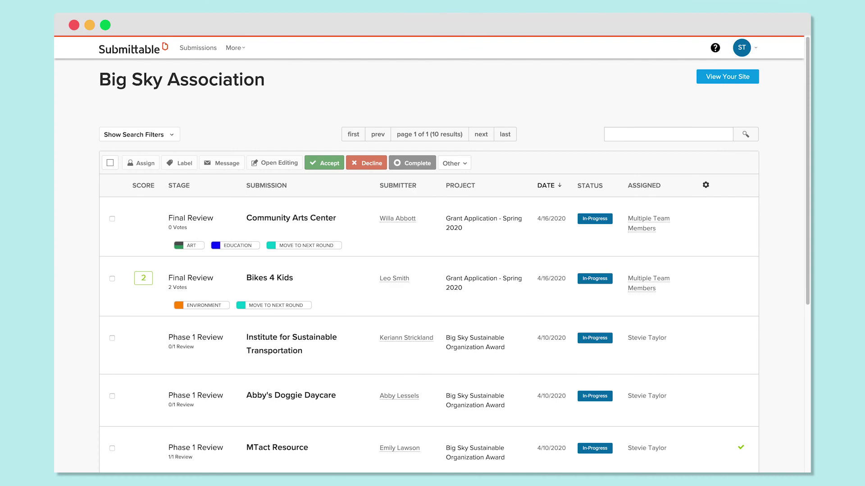
Select the Bikes 4 Kids submission in the submissions list.
click(112, 278)
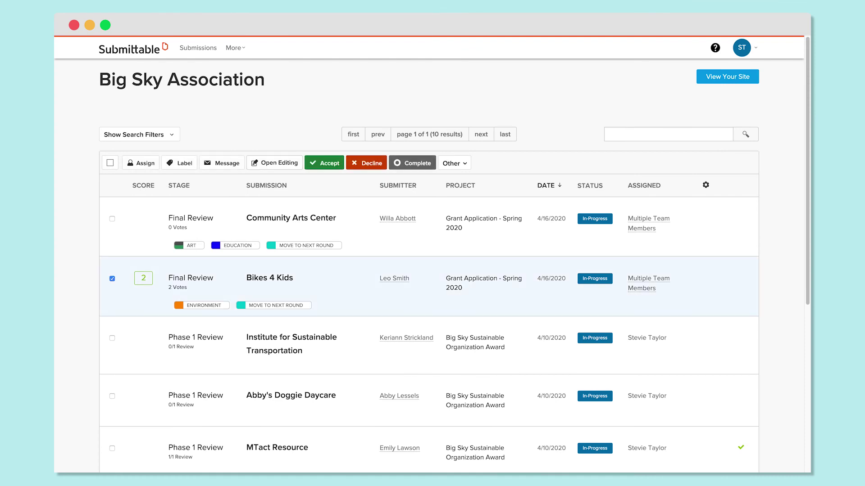